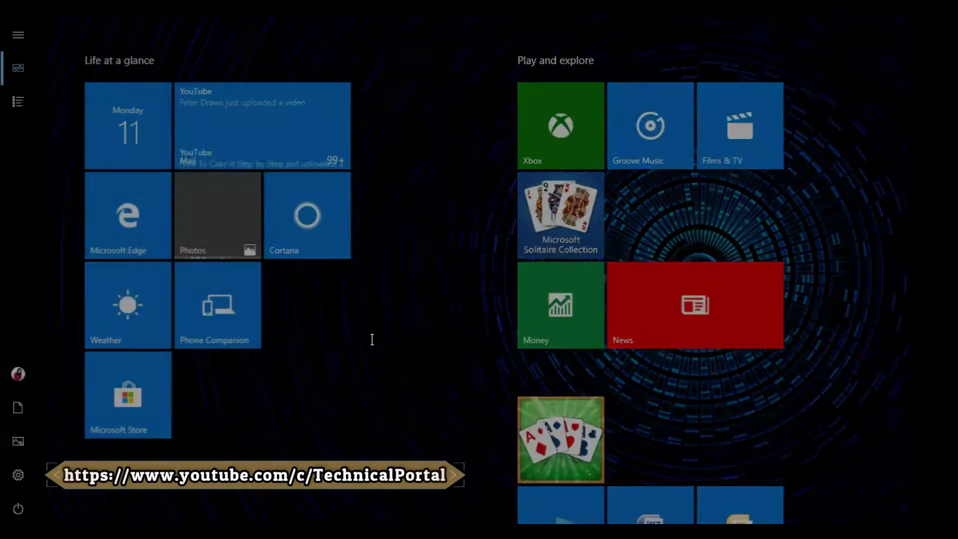
Launch the On-Screen Keyboard and open the workbook "32 Sum if begins with".
{"action": "type", "text": "osk"}
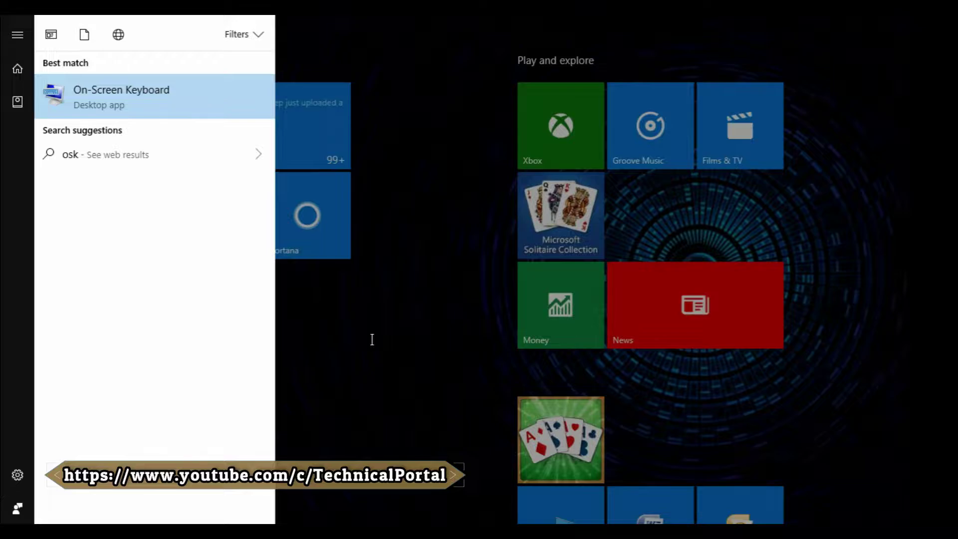
{"action": "key", "text": "Return"}
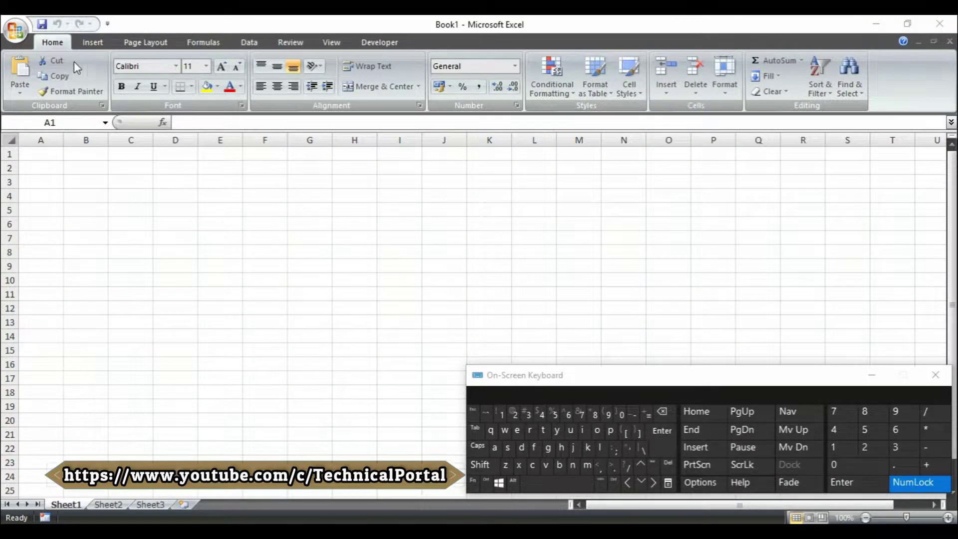
{"action": "left_click", "coordinate": [10, 35]}
{"action": "key", "text": "Escape"}
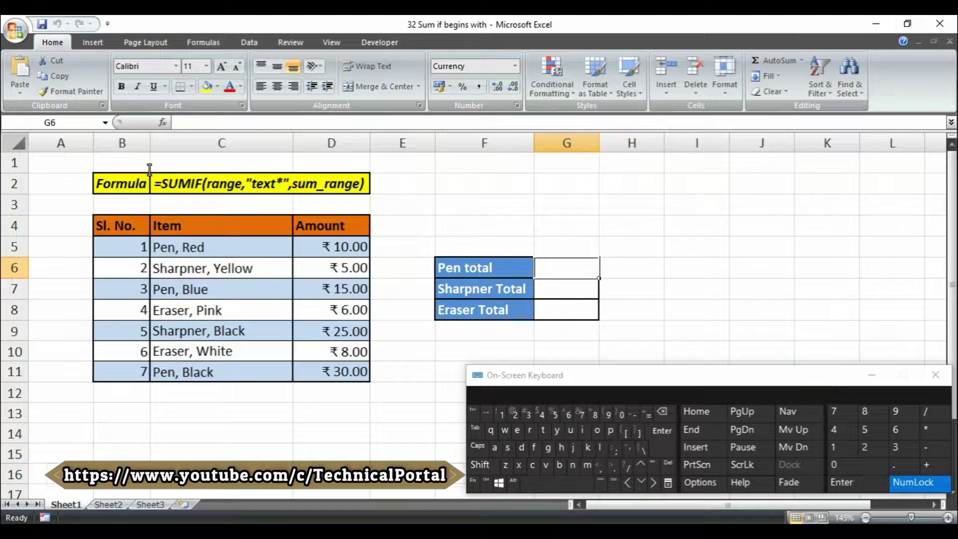
{"action": "key", "text": "alt+p"}
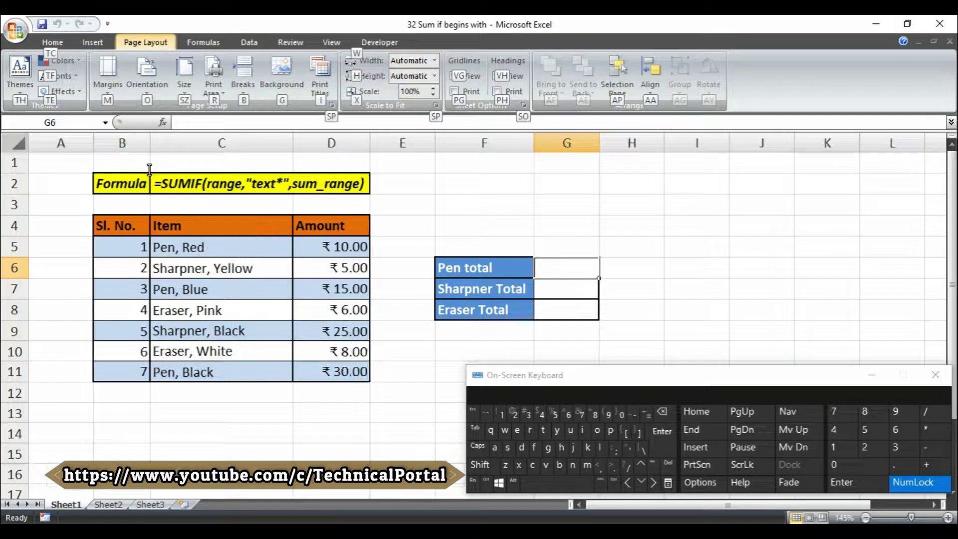
{"action": "key", "text": "alt"}
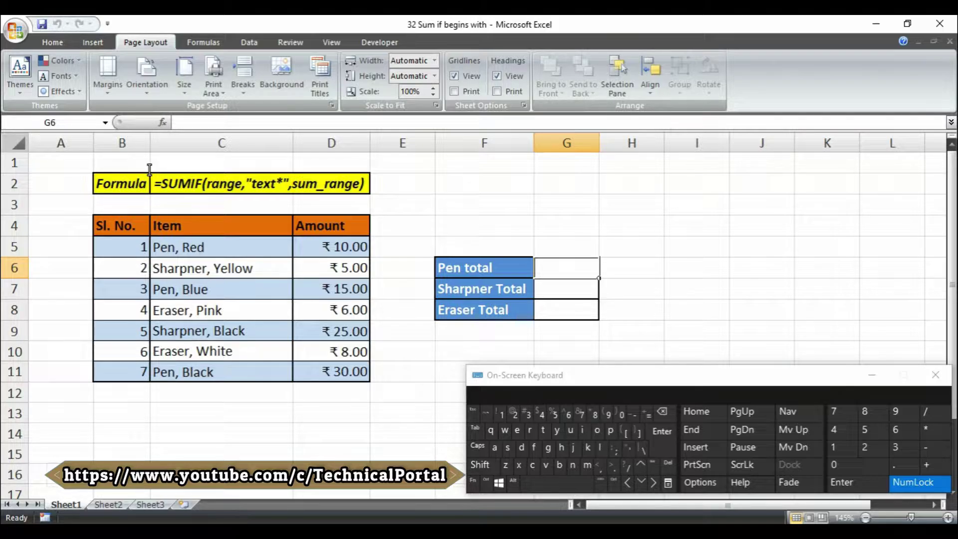
Begin a SUMIF formula in cell G6 for the Pen total.
{"action": "type", "text": "="}
{"action": "key", "text": "Caps_Lock"}
{"action": "type", "text": "SUMIF"}
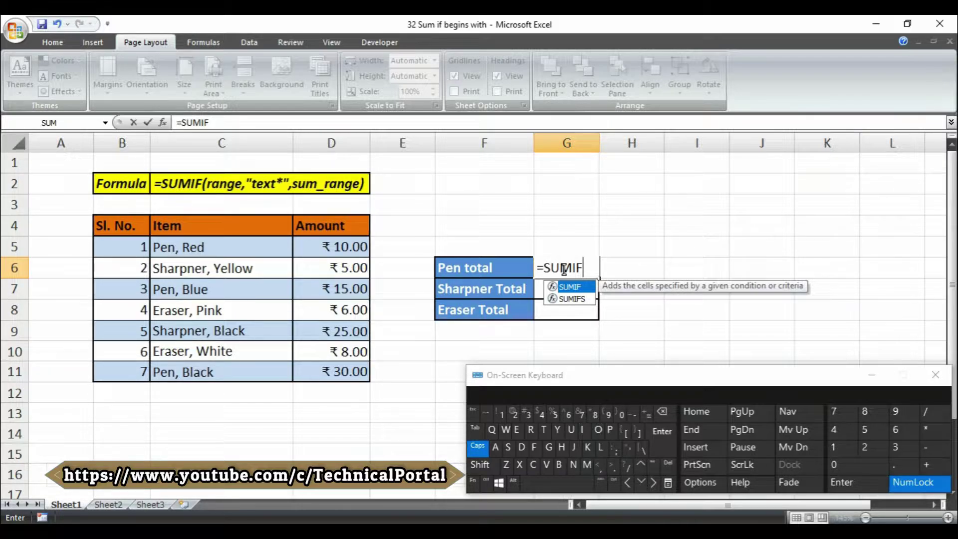
{"action": "type", "text": "("}
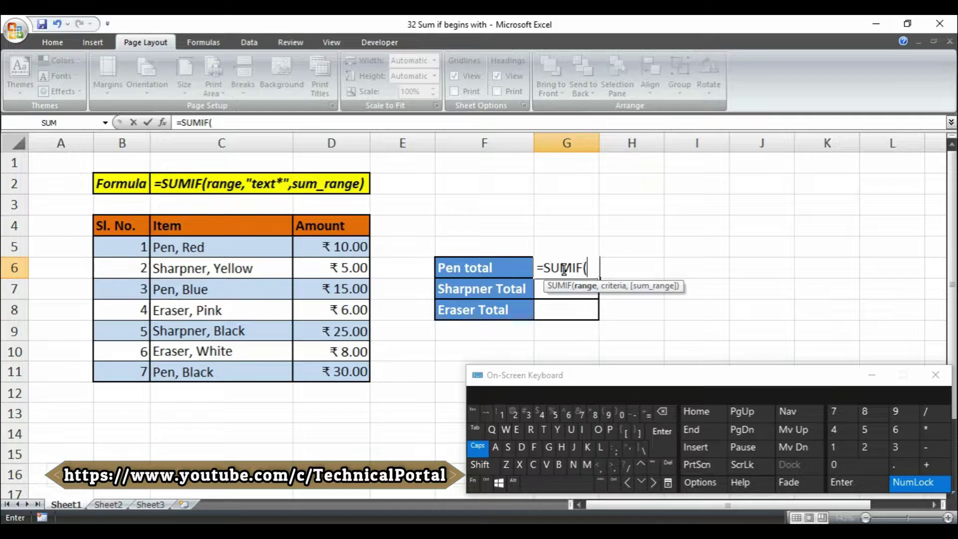
{"action": "type", "text": "UMIF(B"}
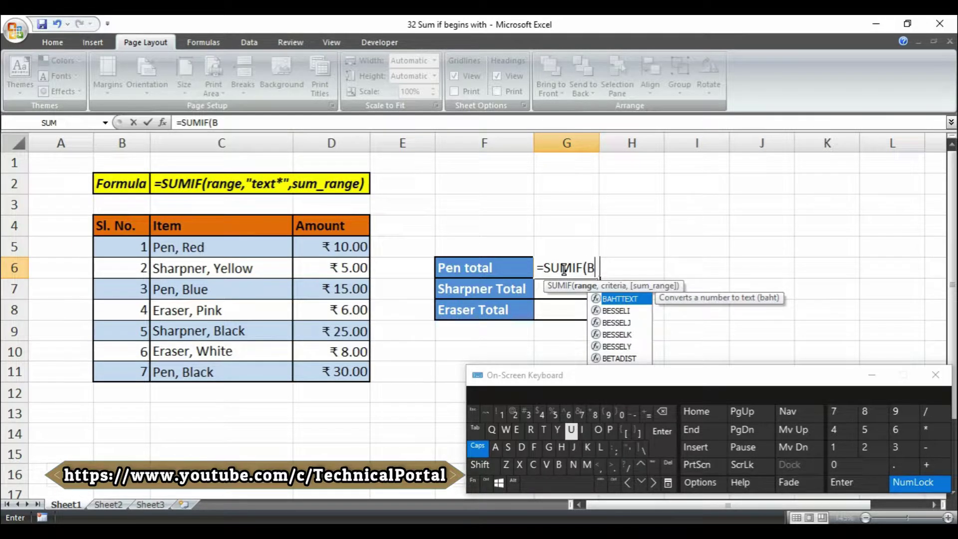
{"action": "type", "text": "5:"}
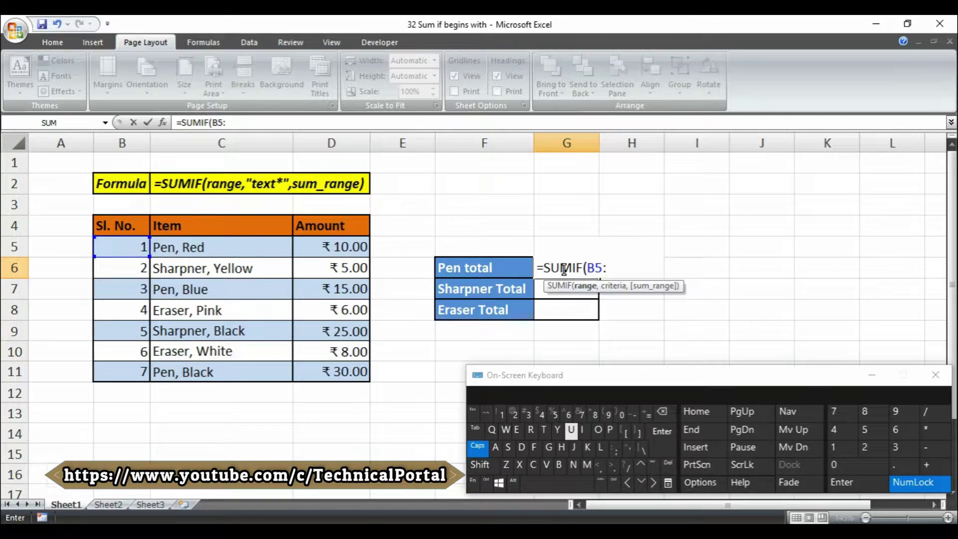
{"action": "type", "text": "B11"}
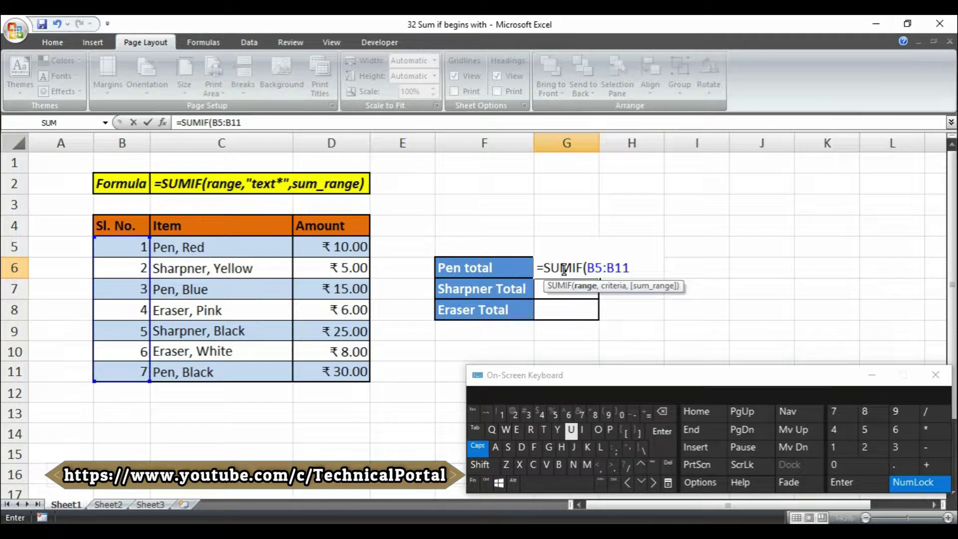
{"action": "key", "text": "BackSpace"}
{"action": "key", "text": "BackSpace"}
{"action": "key", "text": "BackSpace"}
{"action": "key", "text": "BackSpace"}
{"action": "key", "text": "BackSpace"}
{"action": "key", "text": "BackSpace"}
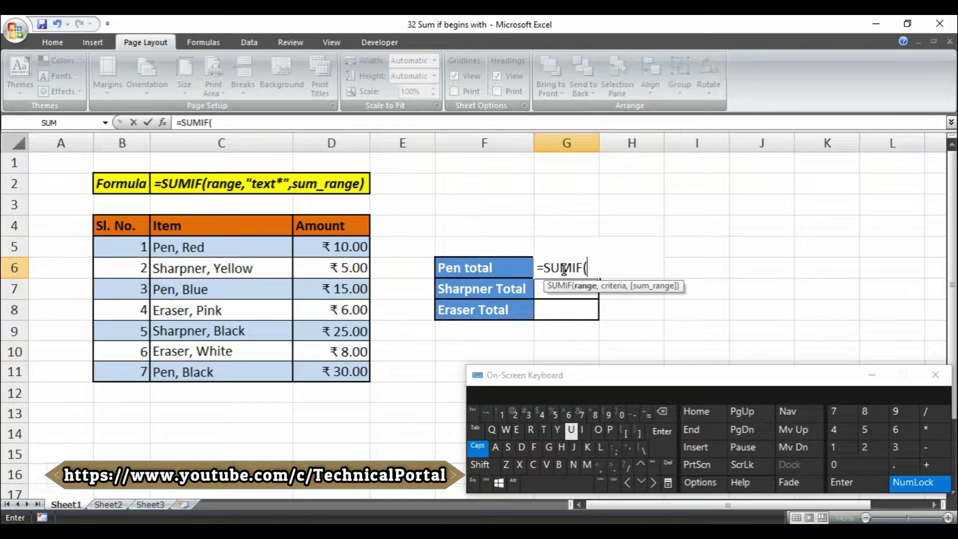
Give the SUMIF formula in G6 the item range C5:C11 and the criteria "PEN*".
{"action": "left_click_drag", "start_coordinate": [221, 246], "coordinate": [221, 372]}
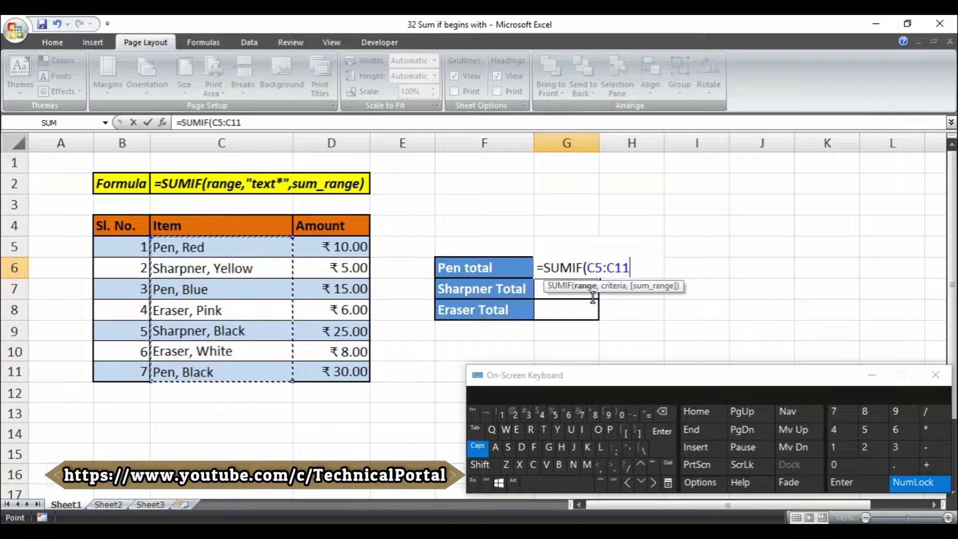
{"action": "type", "text": ","}
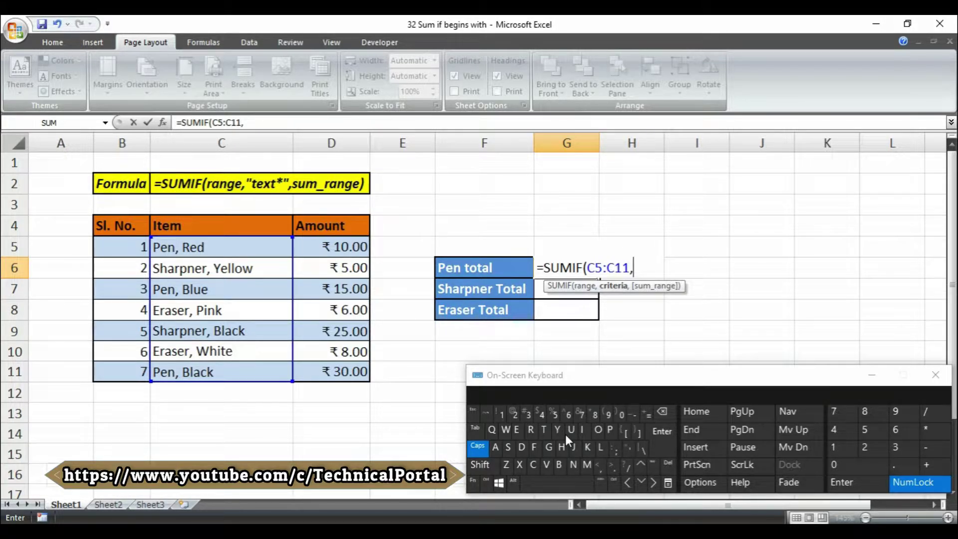
{"action": "type", "text": "\""}
{"action": "type", "text": "PEN"}
{"action": "type", "text": "*"}
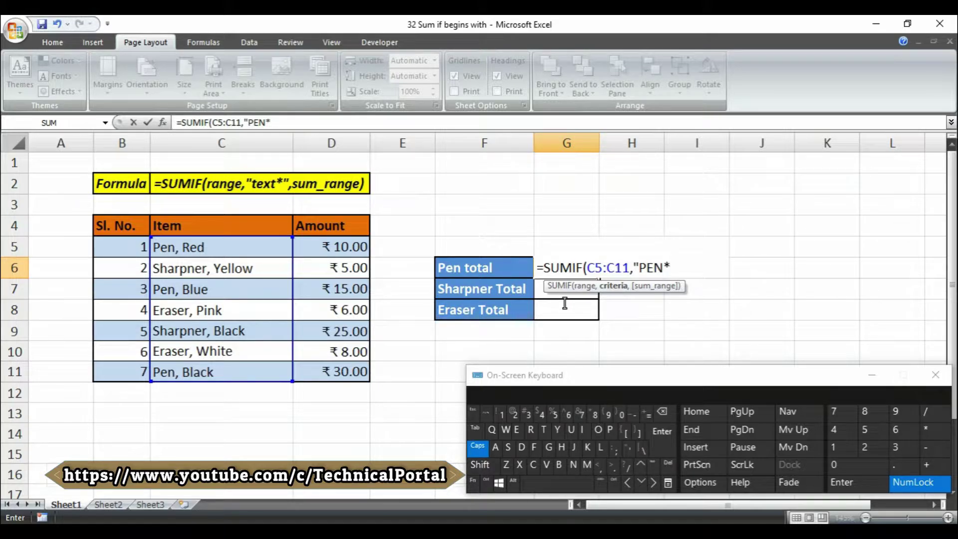
{"action": "type", "text": "\","}
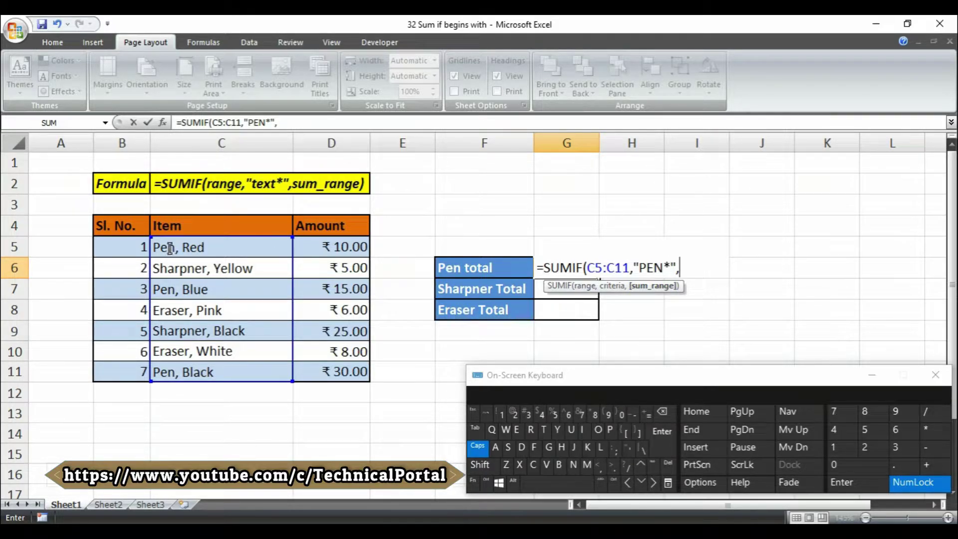
Review the PEN criteria text and the C5:C11 range by highlighting each within the G6 formula.
{"action": "key", "text": "Left"}
{"action": "key", "text": "Left"}
{"action": "key", "text": "Left"}
{"action": "key", "text": "shift+Left"}
{"action": "key", "text": "shift+Left"}
{"action": "key", "text": "shift+Left"}
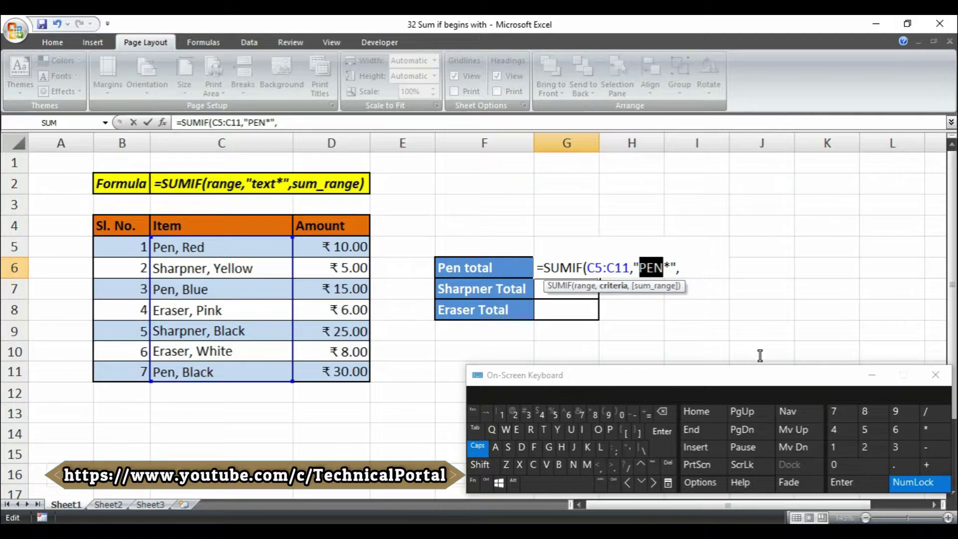
{"action": "left_click_drag", "start_coordinate": [629, 269], "coordinate": [594, 270]}
{"action": "key", "text": "shift+Left"}
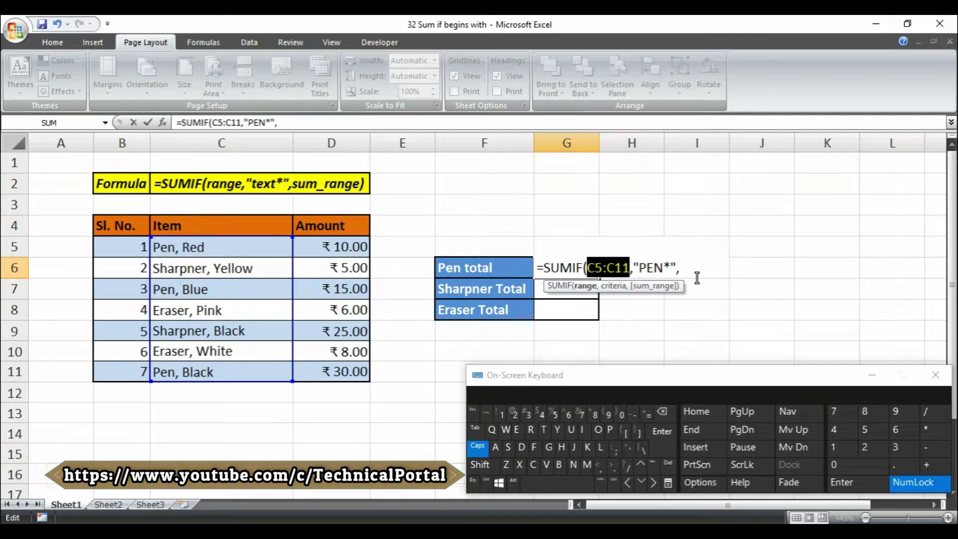
{"action": "key", "text": "End"}
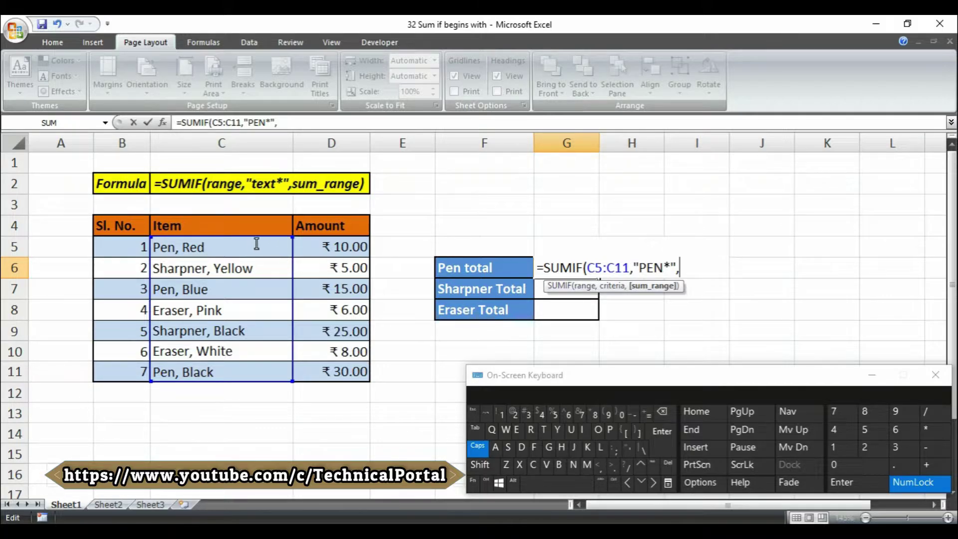
Complete the Pen total formula in G6 with D5:D11 as the sum range and enter it.
{"action": "left_click", "coordinate": [332, 246]}
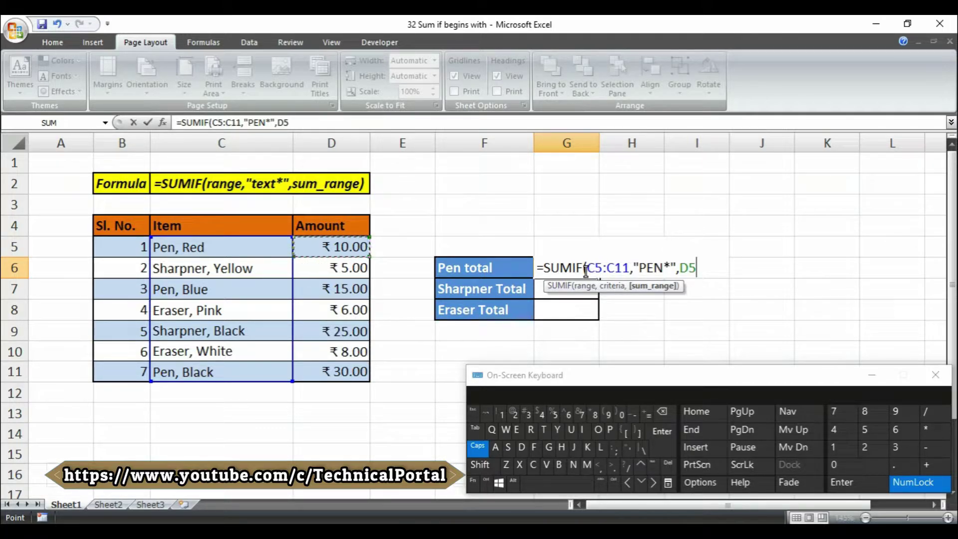
{"action": "key", "text": "shift+Down"}
{"action": "key", "text": "shift+Down"}
{"action": "key", "text": "shift+Down"}
{"action": "key", "text": "shift+Down"}
{"action": "key", "text": "shift+Down"}
{"action": "key", "text": "shift+Down"}
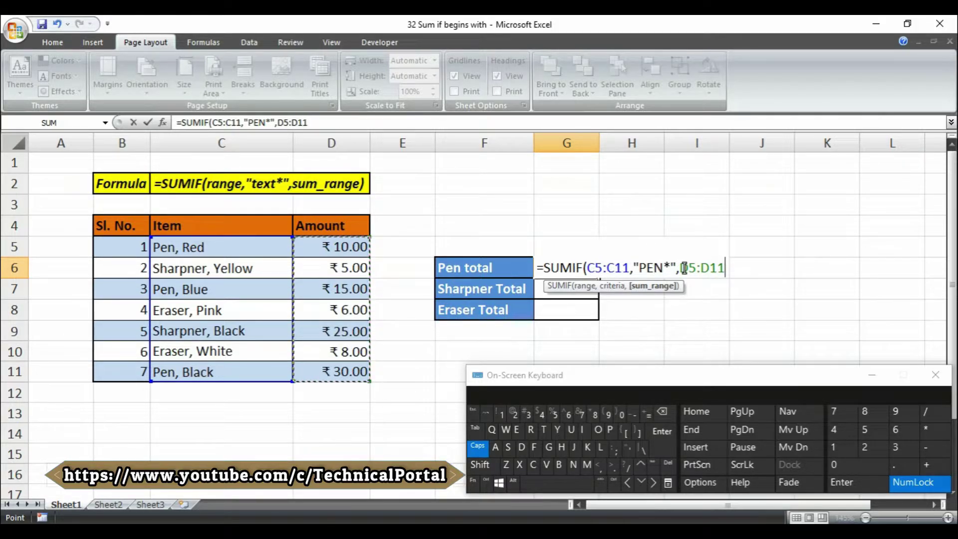
{"action": "type", "text": ")"}
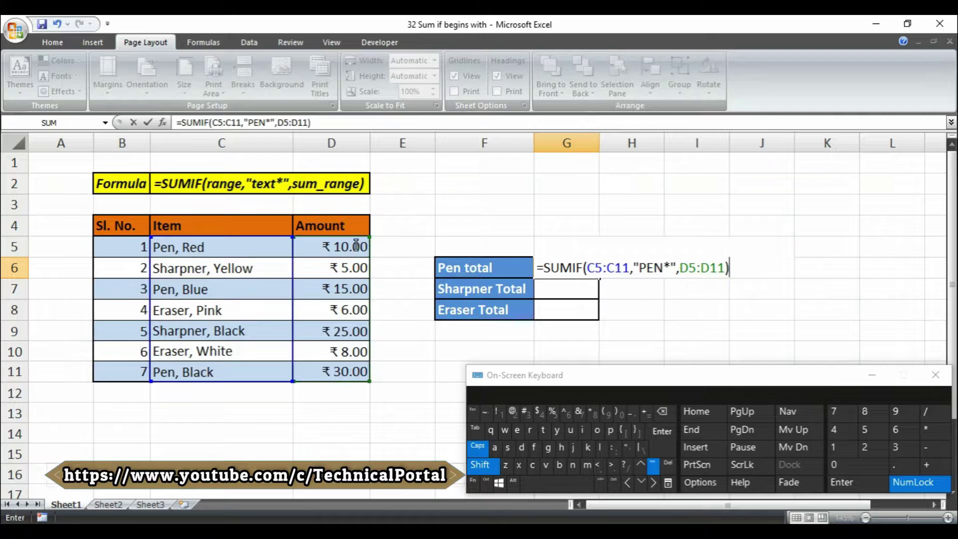
{"action": "key", "text": "Return"}
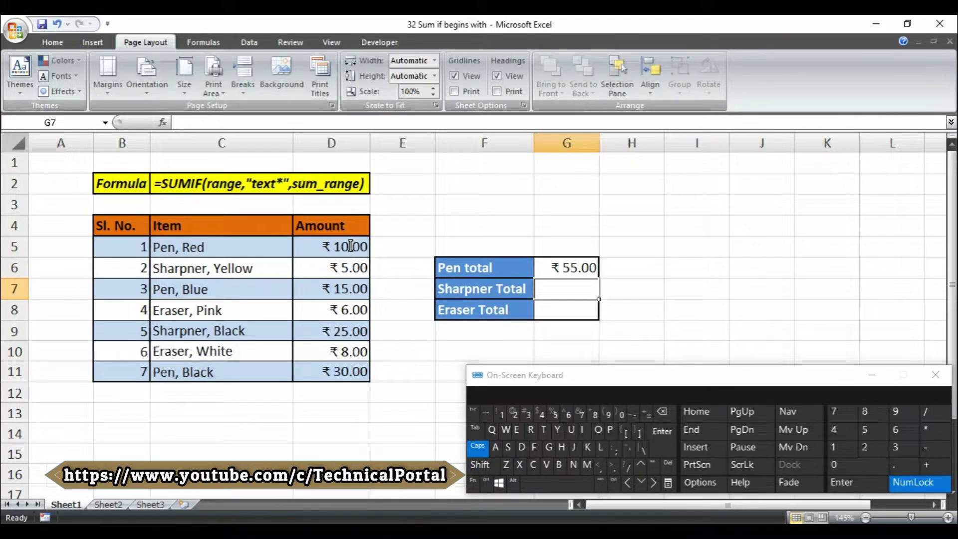
Inspect the Pen total formula and select the pen amounts D5, D7 and D11 together to check their sum.
{"action": "key", "text": "Up"}
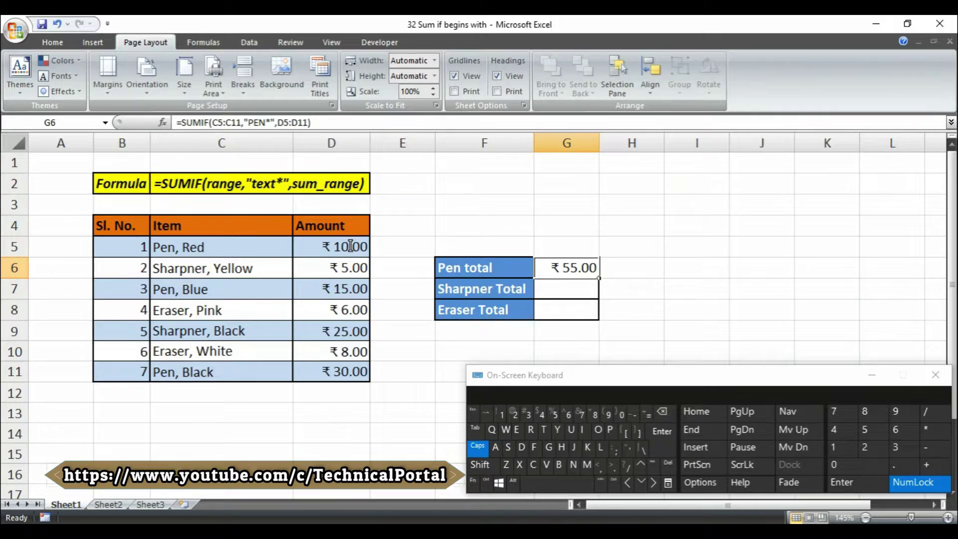
{"action": "left_click", "coordinate": [382, 246]}
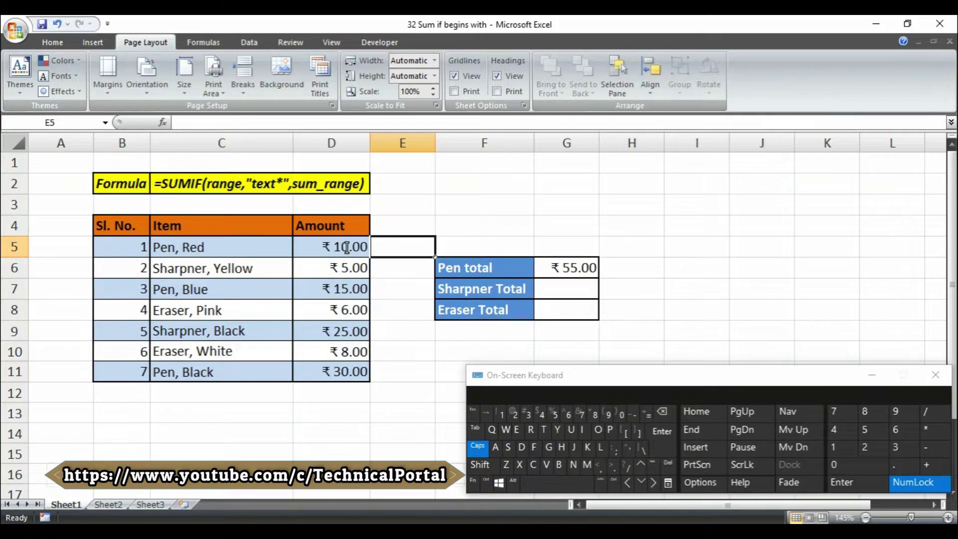
{"action": "key", "text": "Left"}
{"action": "key", "text": "Left"}
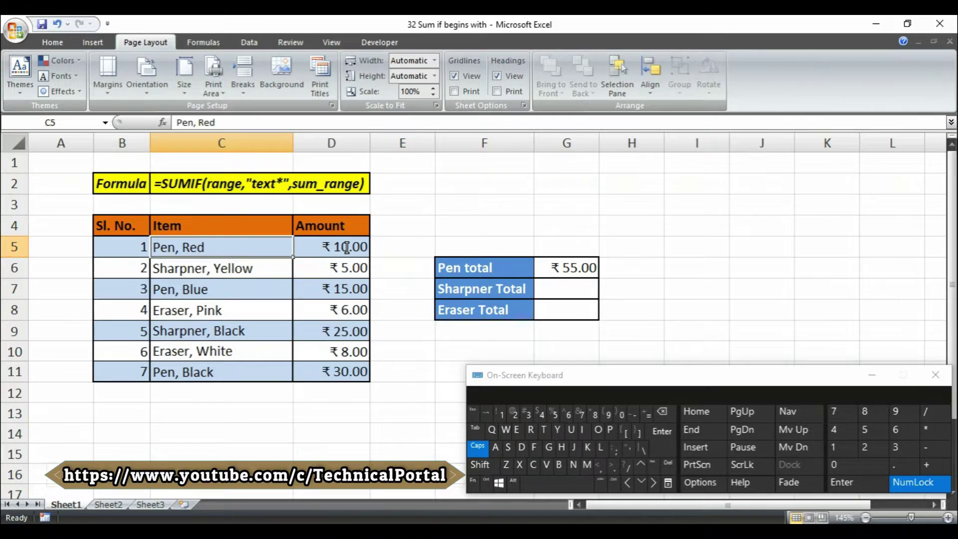
{"action": "key", "text": "Right"}
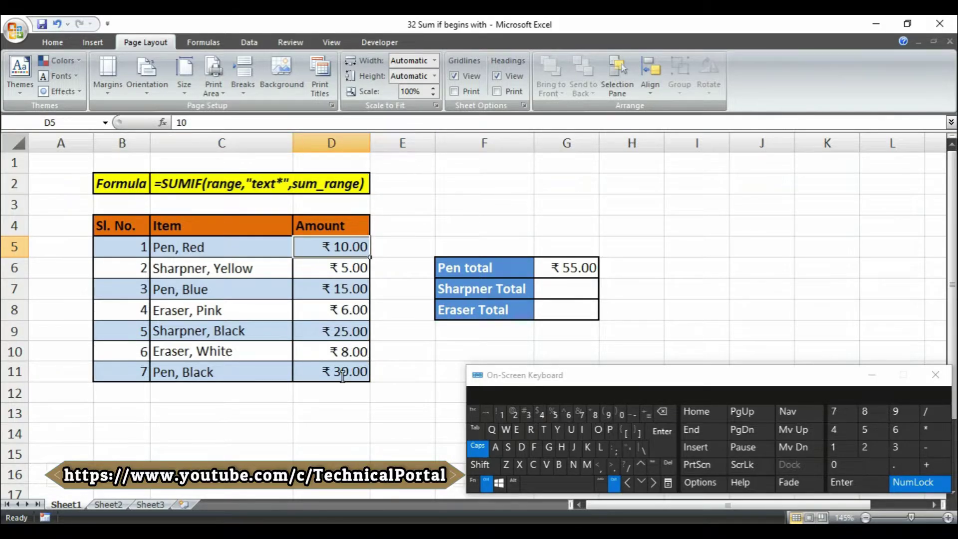
{"action": "left_click", "coordinate": [332, 289], "text": "ctrl"}
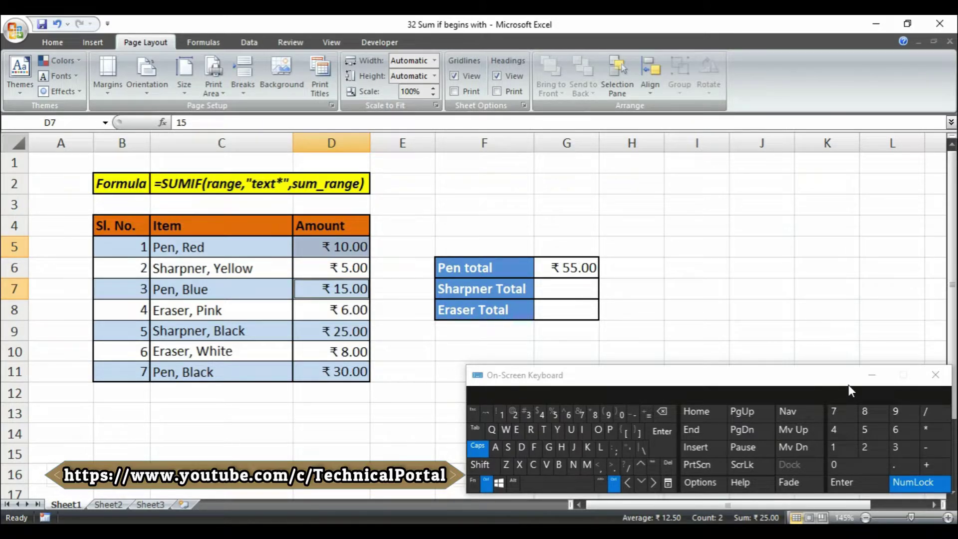
{"action": "left_click", "coordinate": [331, 371], "text": "ctrl"}
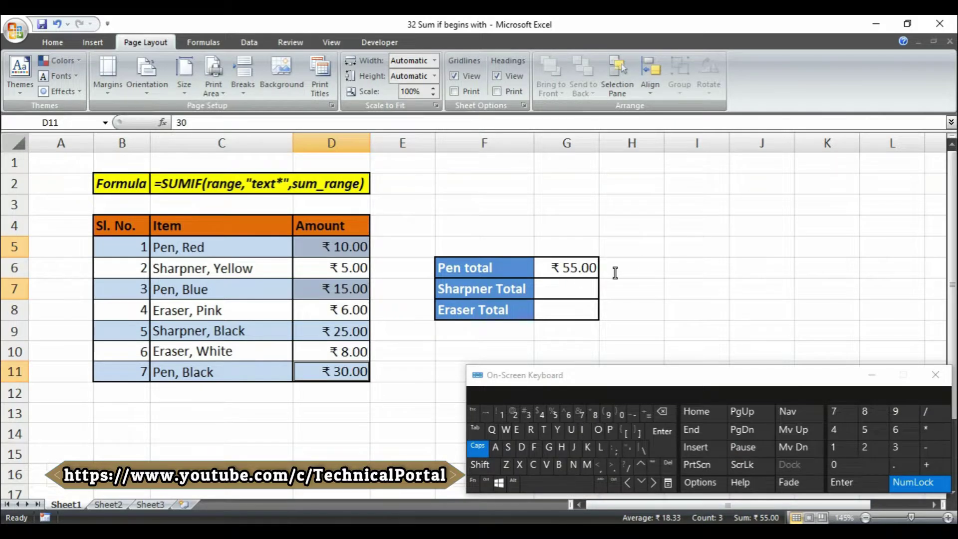
Start a SUMIF formula in G7 for the Sharpner Total with C5:C11 as the range.
{"action": "left_click", "coordinate": [573, 279]}
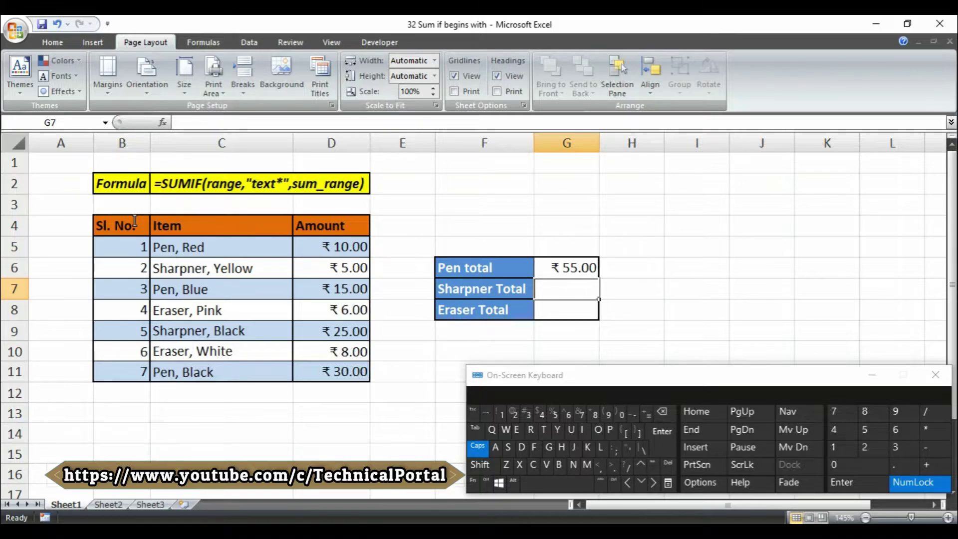
{"action": "key", "text": "alt"}
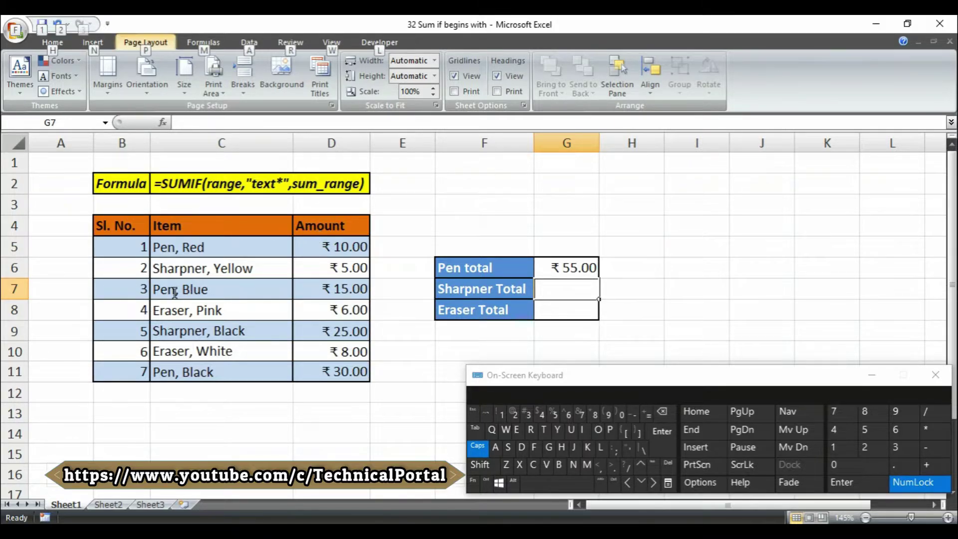
{"action": "key", "text": "alt"}
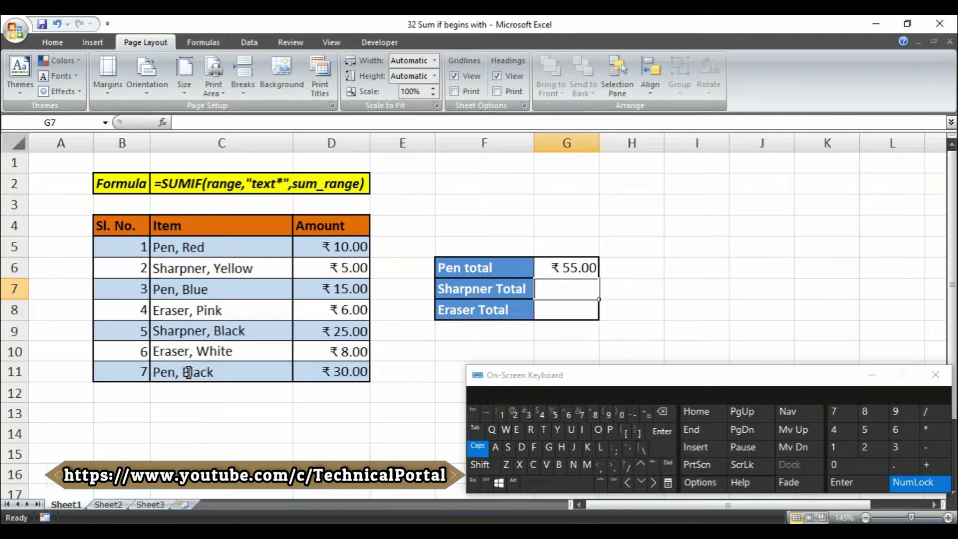
{"action": "type", "text": "=SUMIF"}
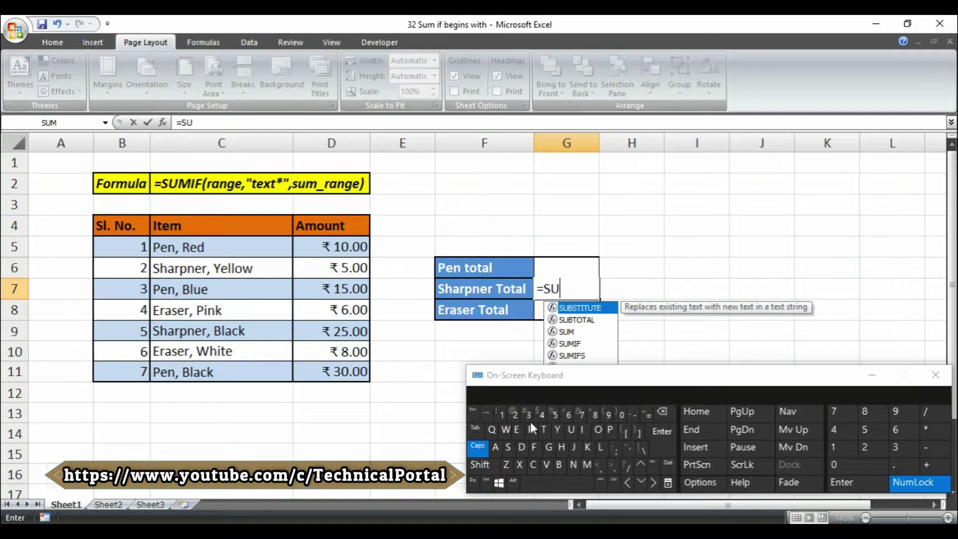
{"action": "type", "text": "("}
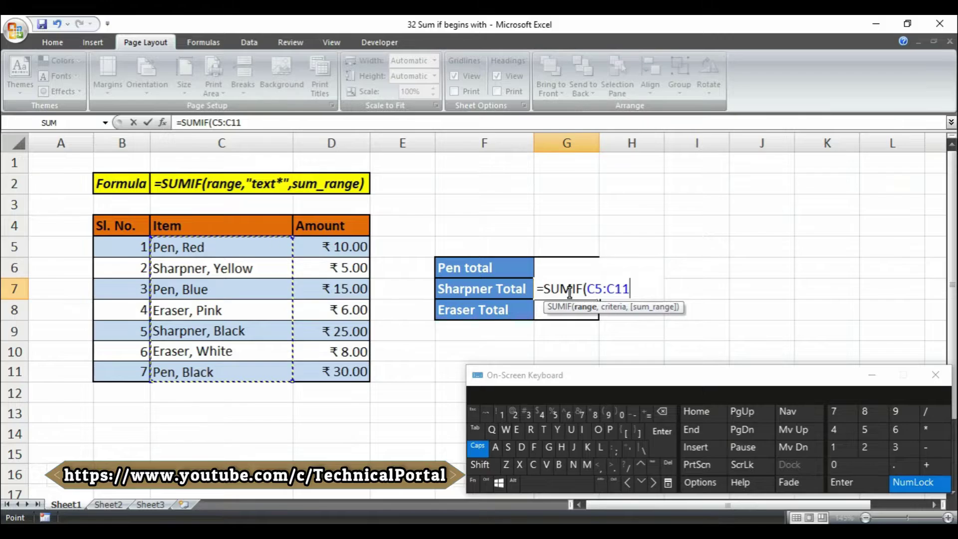
{"action": "type", "text": ","}
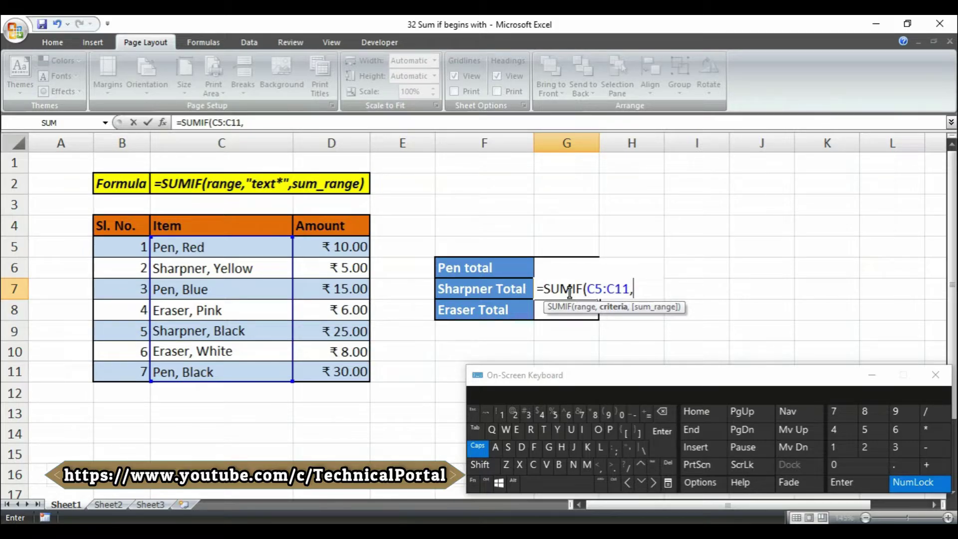
Complete the G7 formula with the criteria "SHARPNER*" and the sum range D5:D11, and enter it.
{"action": "type", "text": "\"SHARP"}
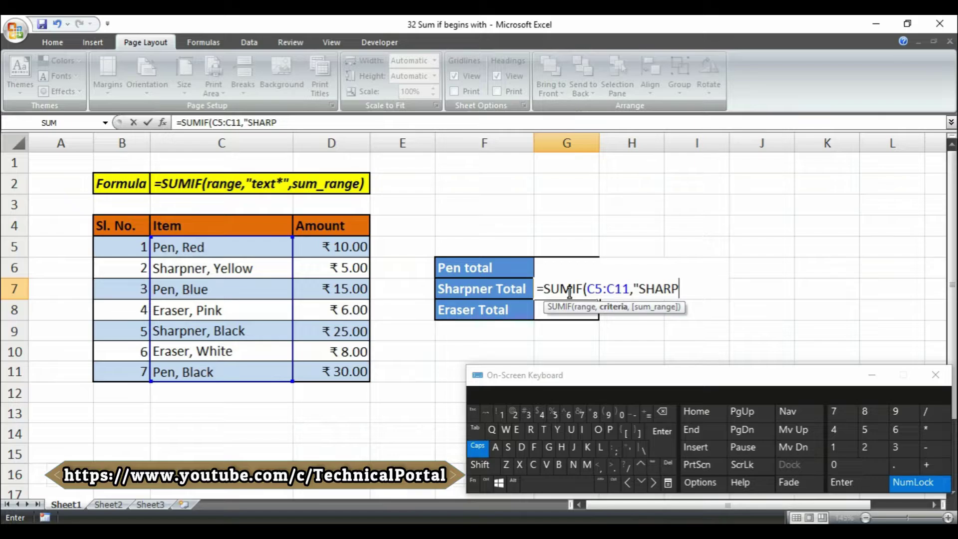
{"action": "type", "text": "NER"}
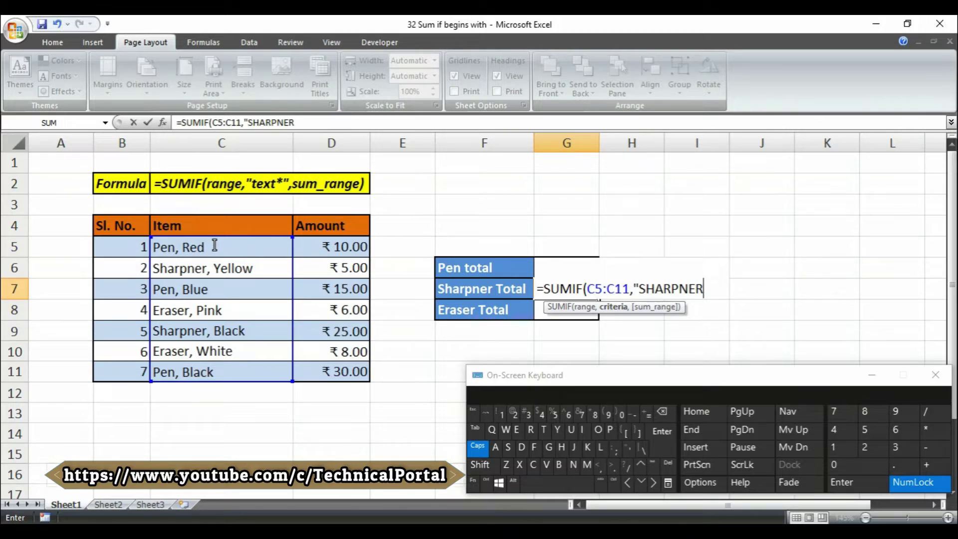
{"action": "type", "text": "*\","}
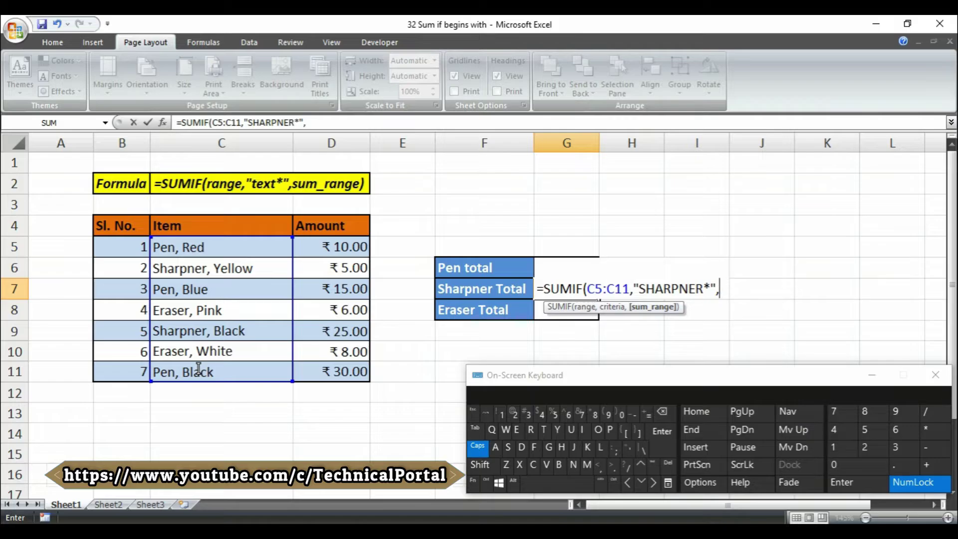
{"action": "left_click_drag", "start_coordinate": [332, 246], "coordinate": [332, 372]}
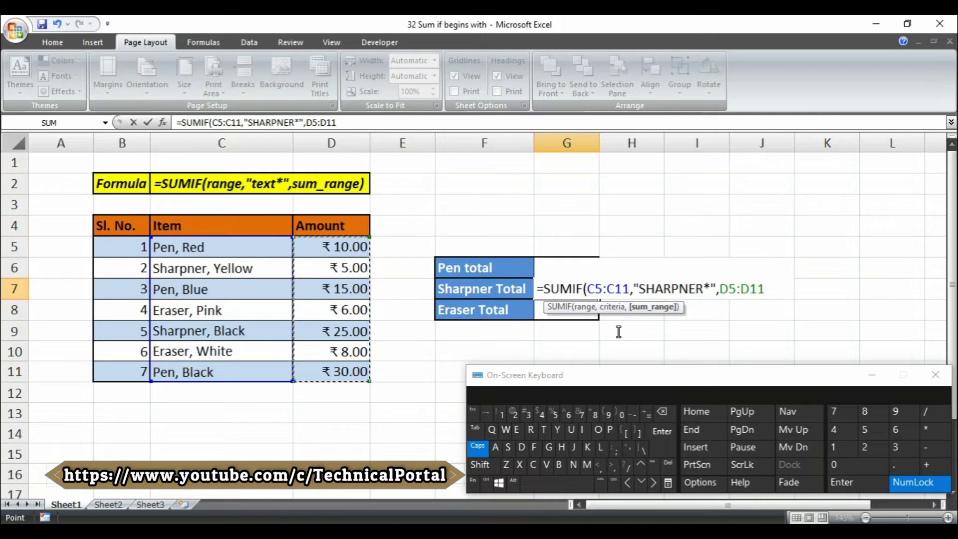
{"action": "type", "text": ")"}
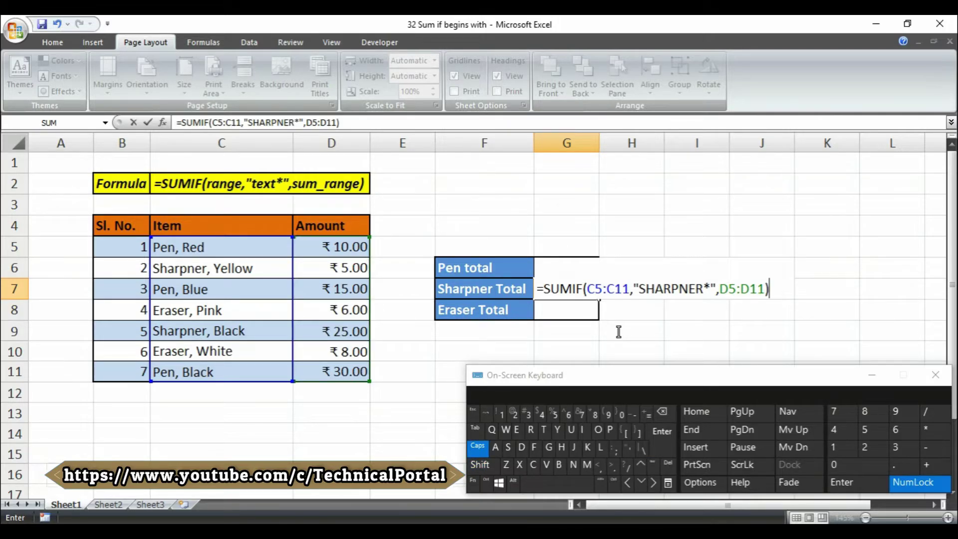
{"action": "key", "text": "Return"}
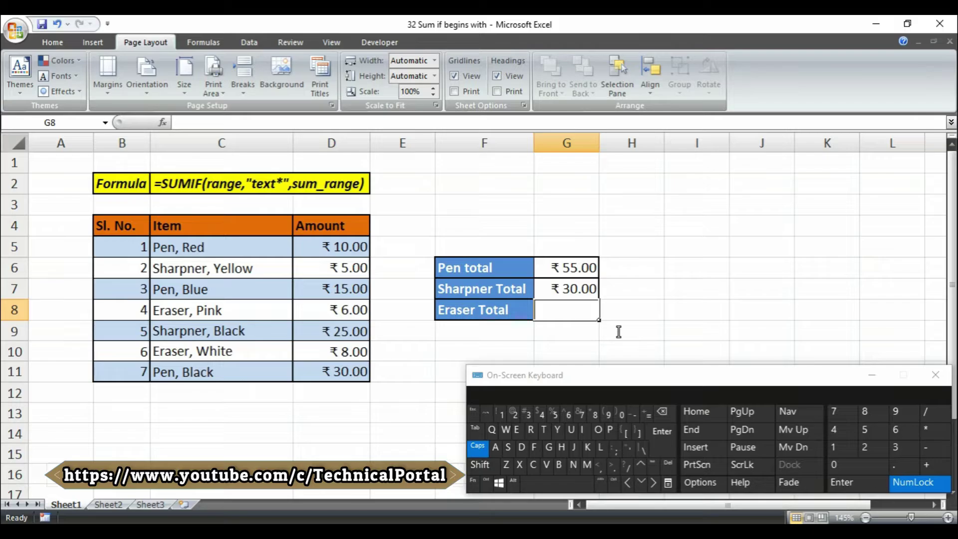
Inspect the Sharpner Total formula and select the sharpner amounts D6 and D9 together to check their sum.
{"action": "key", "text": "Up"}
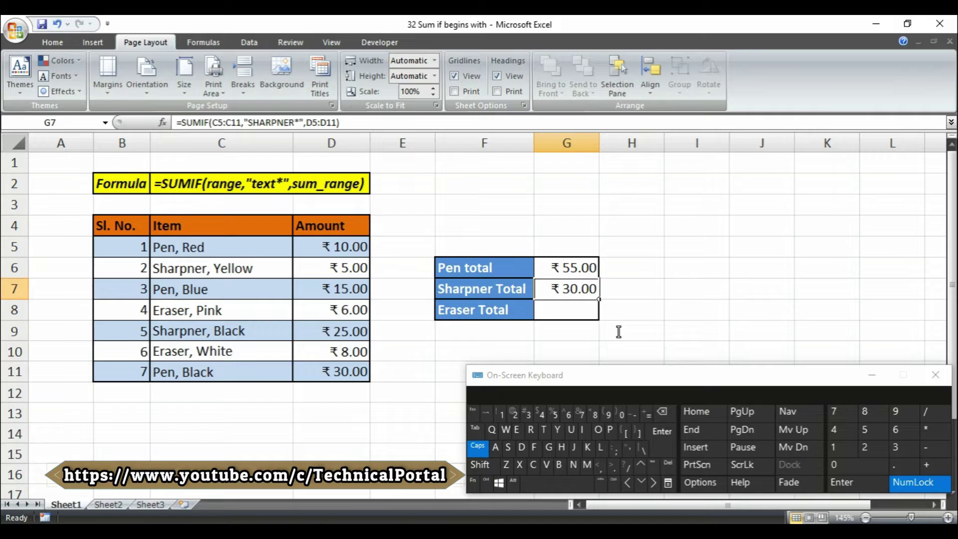
{"action": "key", "text": "Left"}
{"action": "key", "text": "Left"}
{"action": "key", "text": "Left"}
{"action": "key", "text": "Up"}
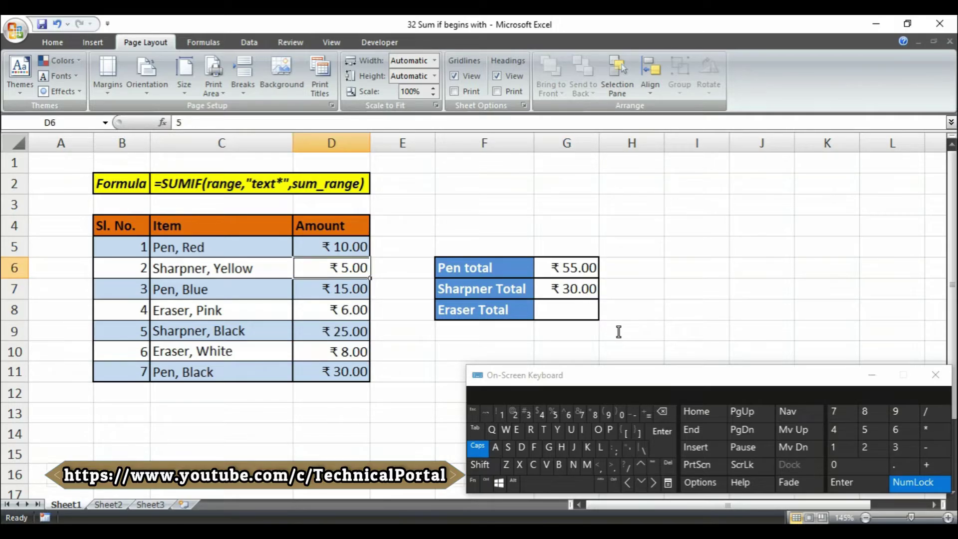
{"action": "key", "text": "ctrl"}
{"action": "left_click", "coordinate": [331, 331], "text": "ctrl"}
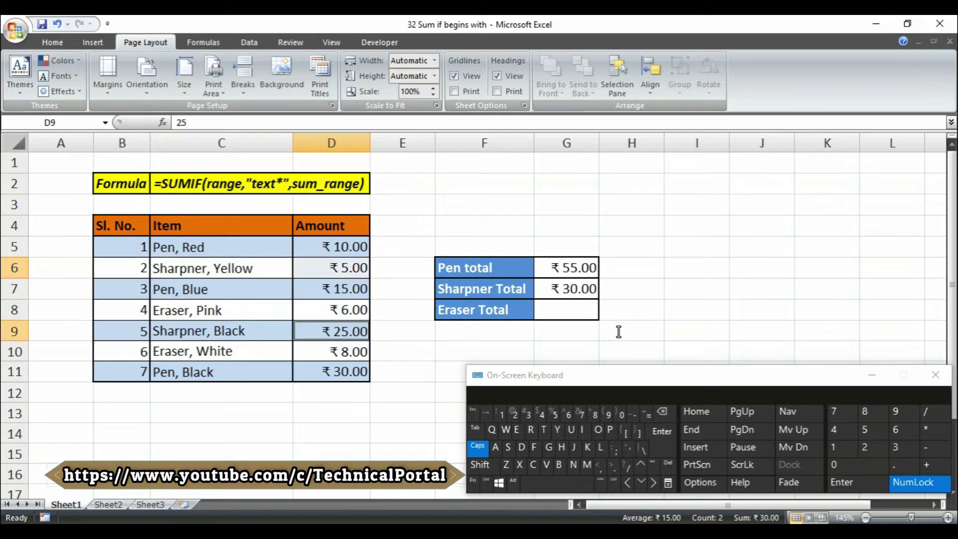